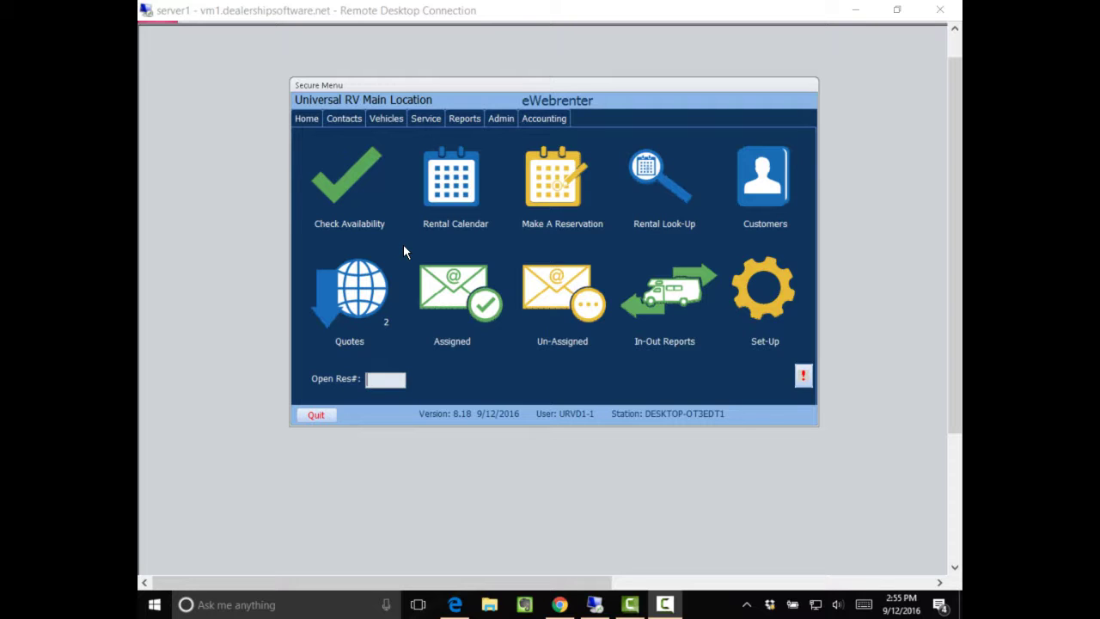
# Search RV availability for rentals leaving 10/1/2016 and returning 10/11/2016.
pyautogui.click(339, 188)
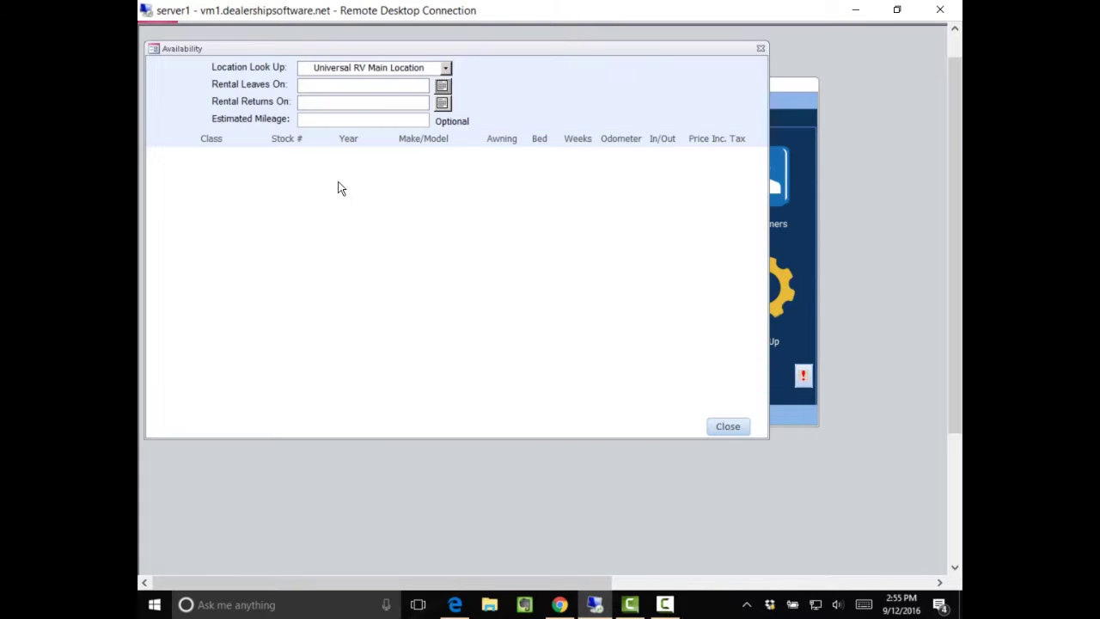
pyautogui.click(442, 86)
pyautogui.click(824, 229)
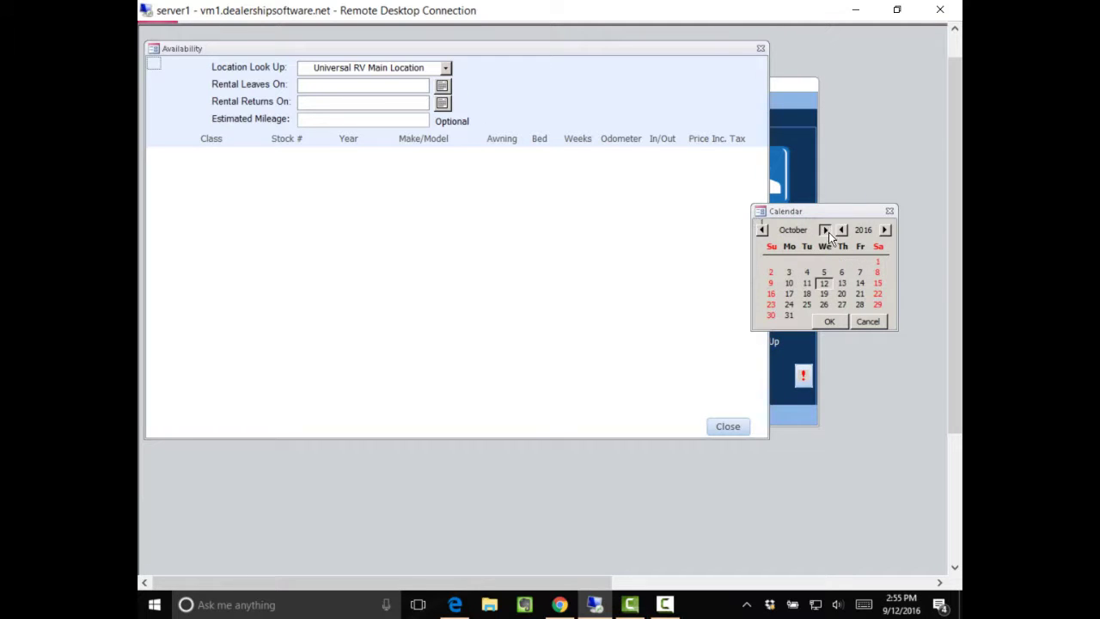
pyautogui.click(877, 262)
pyautogui.click(827, 321)
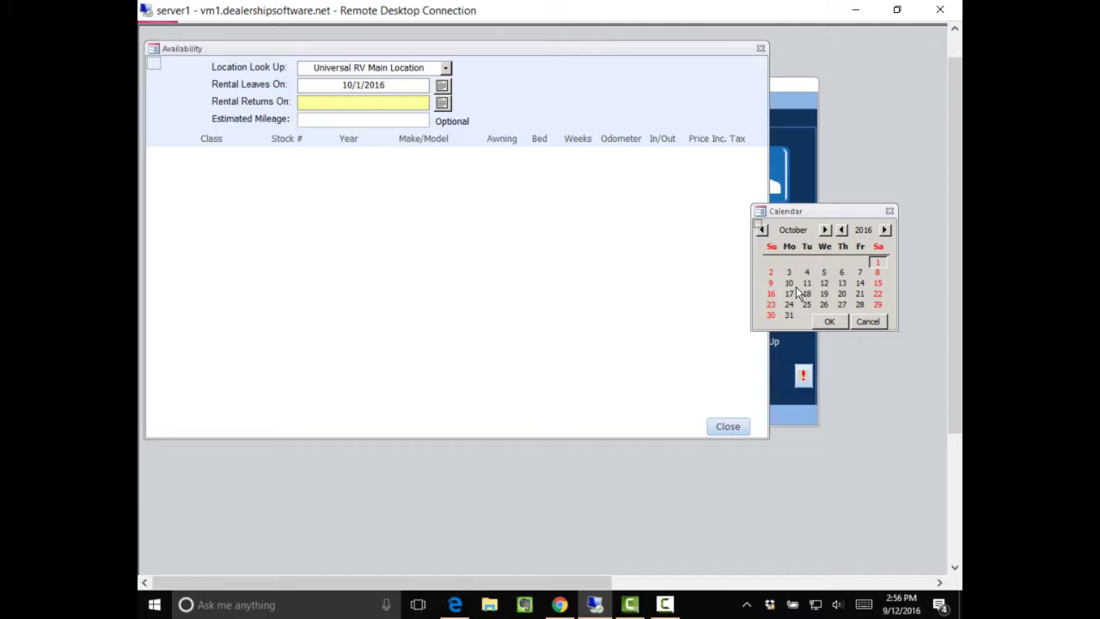
pyautogui.click(808, 282)
pyautogui.click(829, 322)
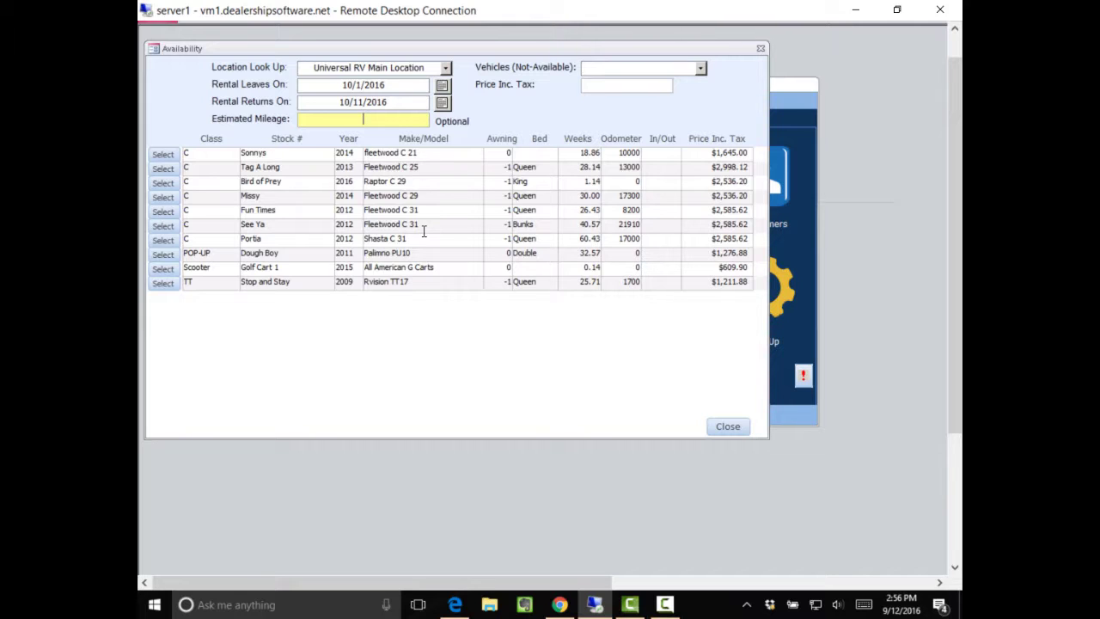
# Enter 2000 estimated miles so the listed RV prices recalculate.
pyautogui.write('2000')
pyautogui.press('Tab')
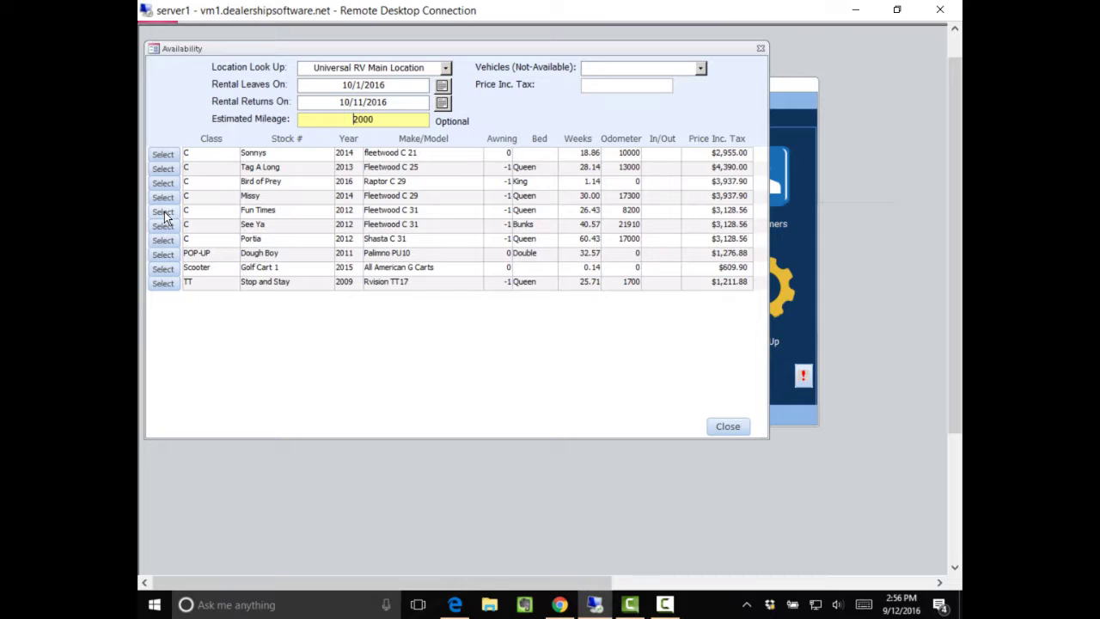
# Reserve the Fun Times RV for a customer found by last name containing 'a'.
pyautogui.click(165, 215)
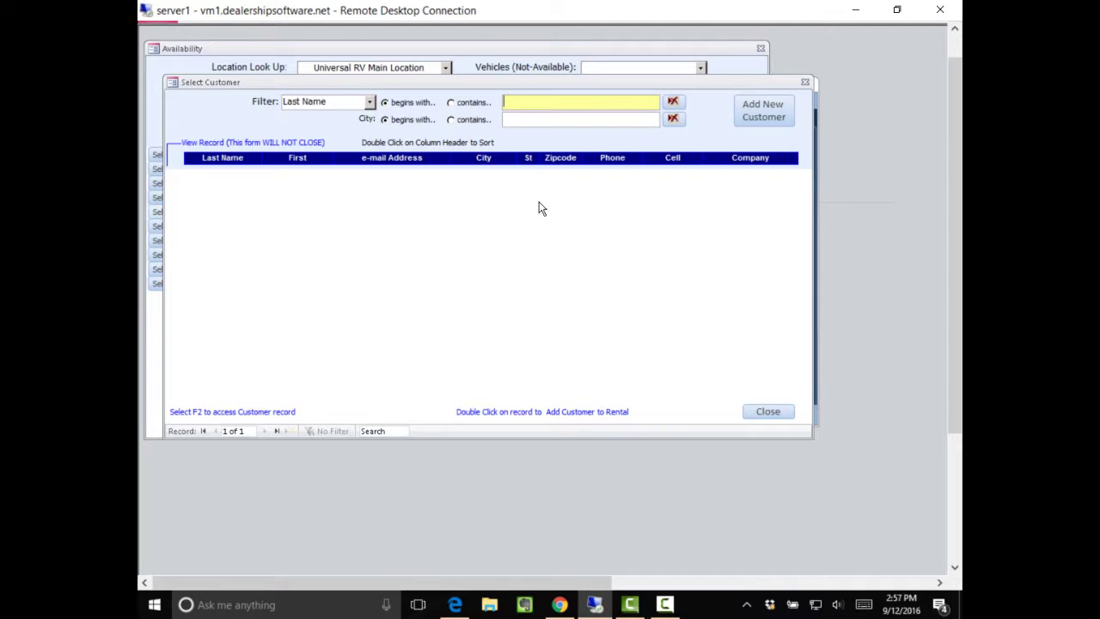
pyautogui.click(451, 103)
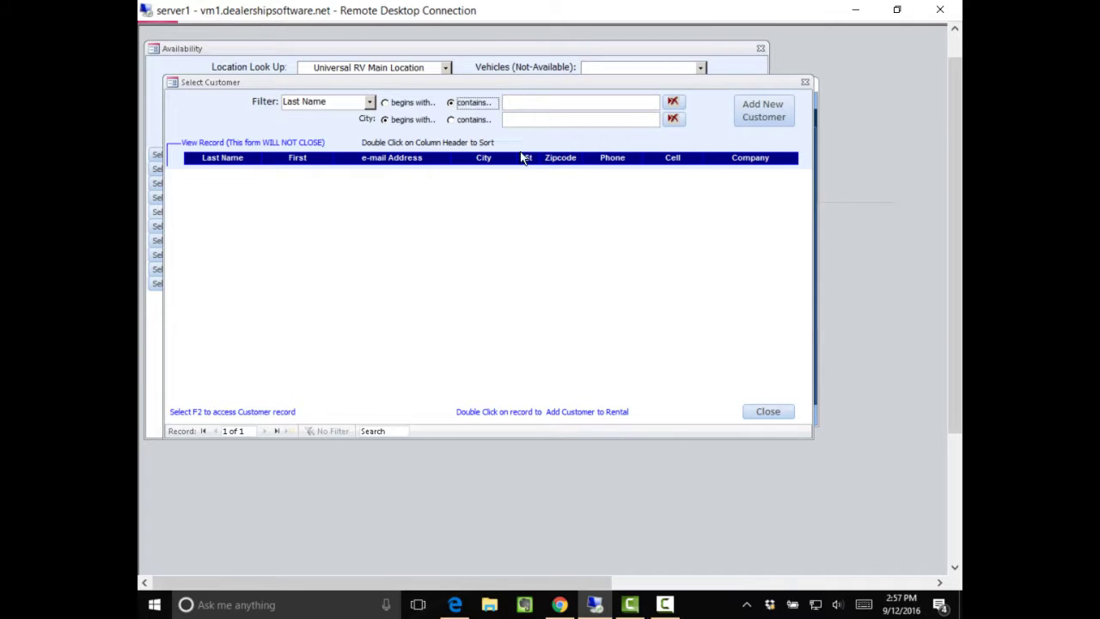
pyautogui.click(533, 103)
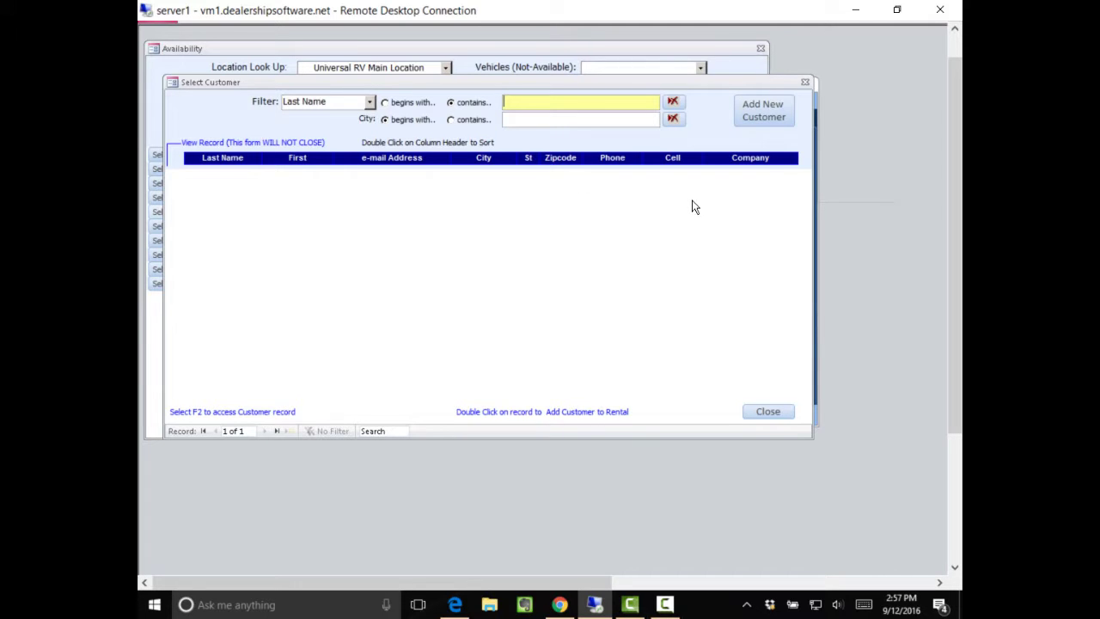
pyautogui.write('a')
pyautogui.press('Tab')
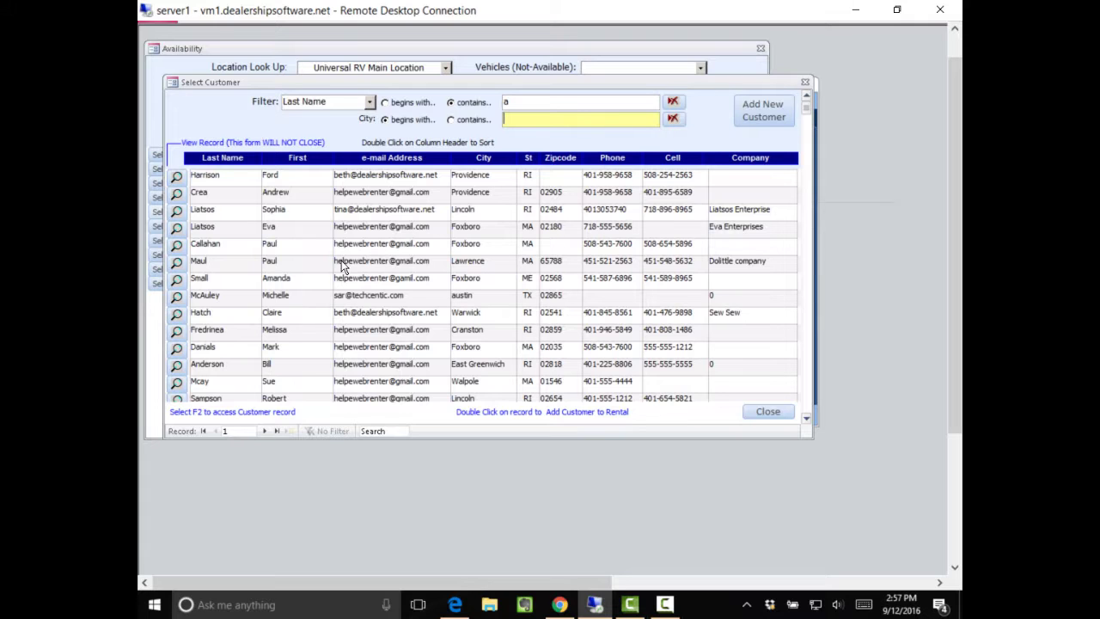
pyautogui.doubleClick(246, 332)
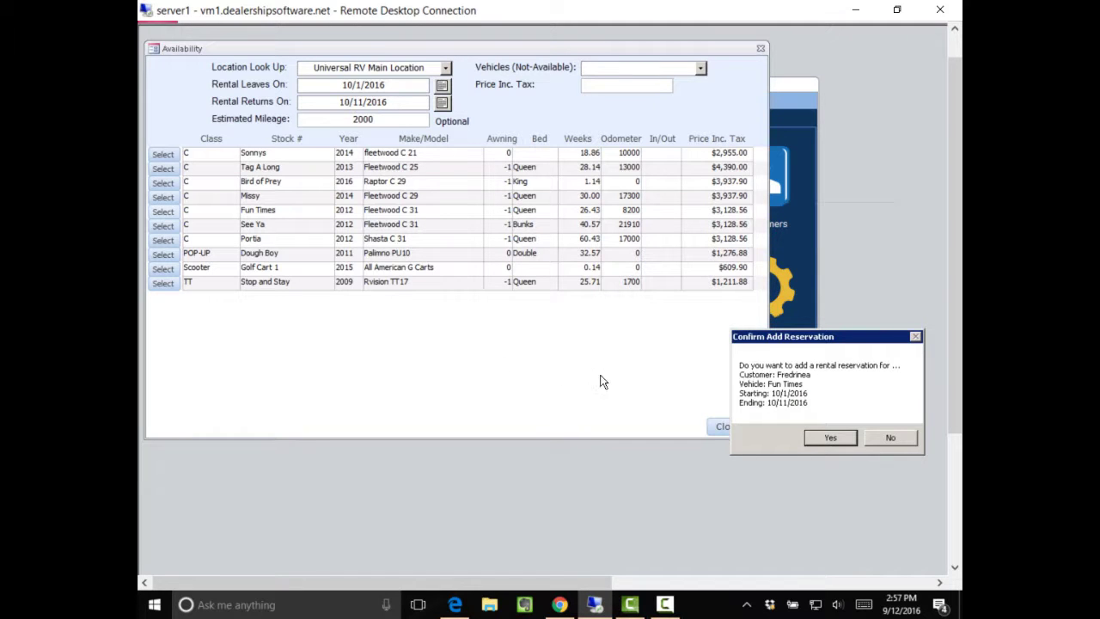
pyautogui.click(831, 439)
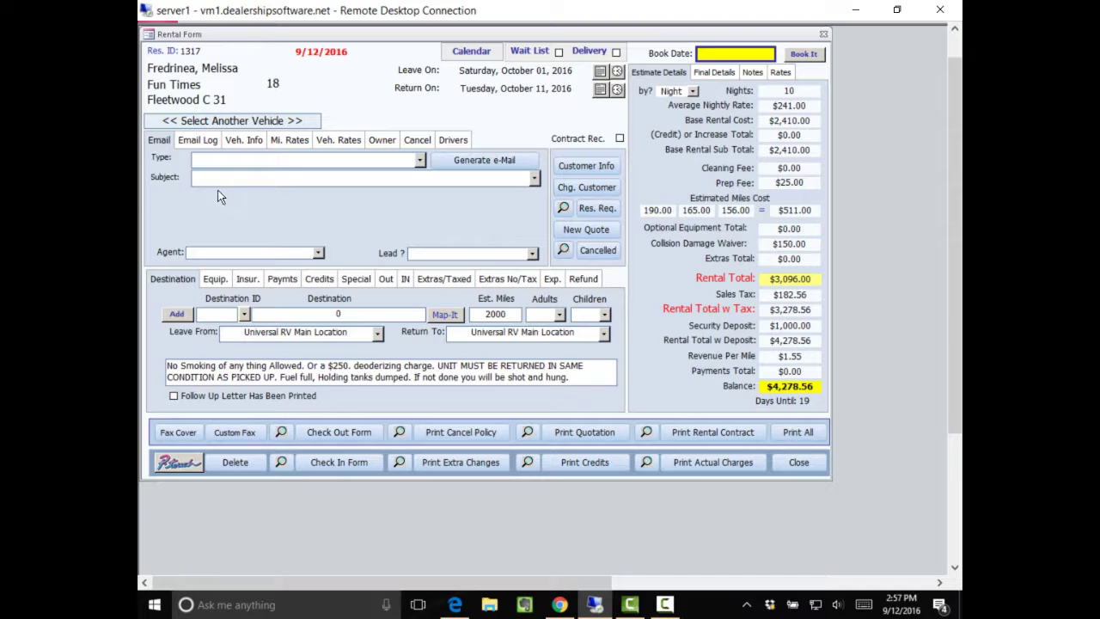
# Assign an agent and send a Quotation email with the quote follow-up subject.
pyautogui.click(318, 251)
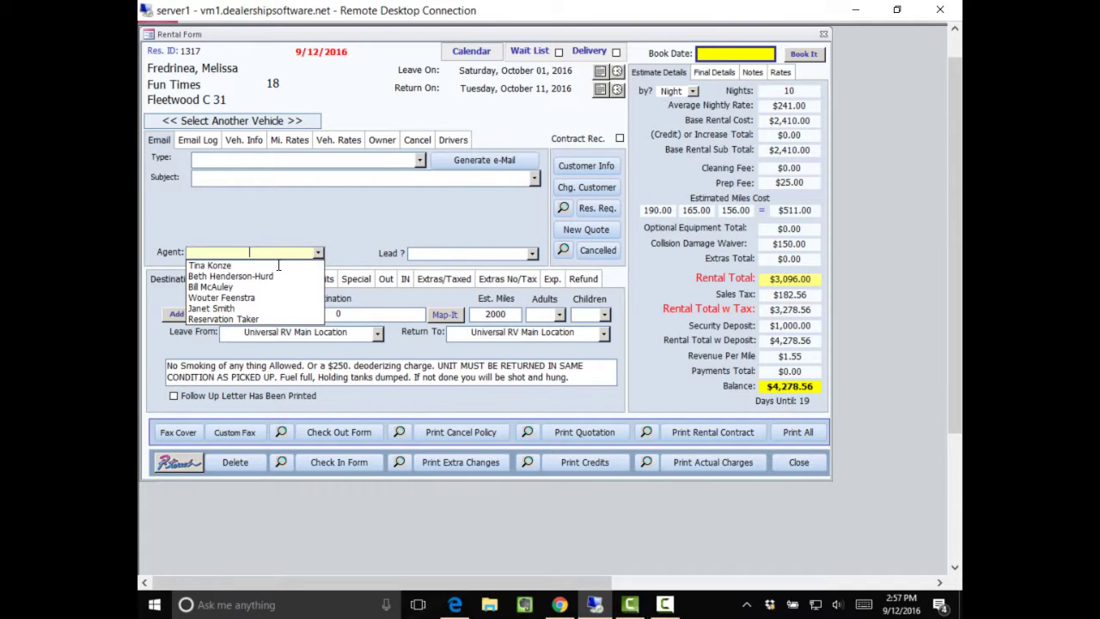
pyautogui.press('Return')
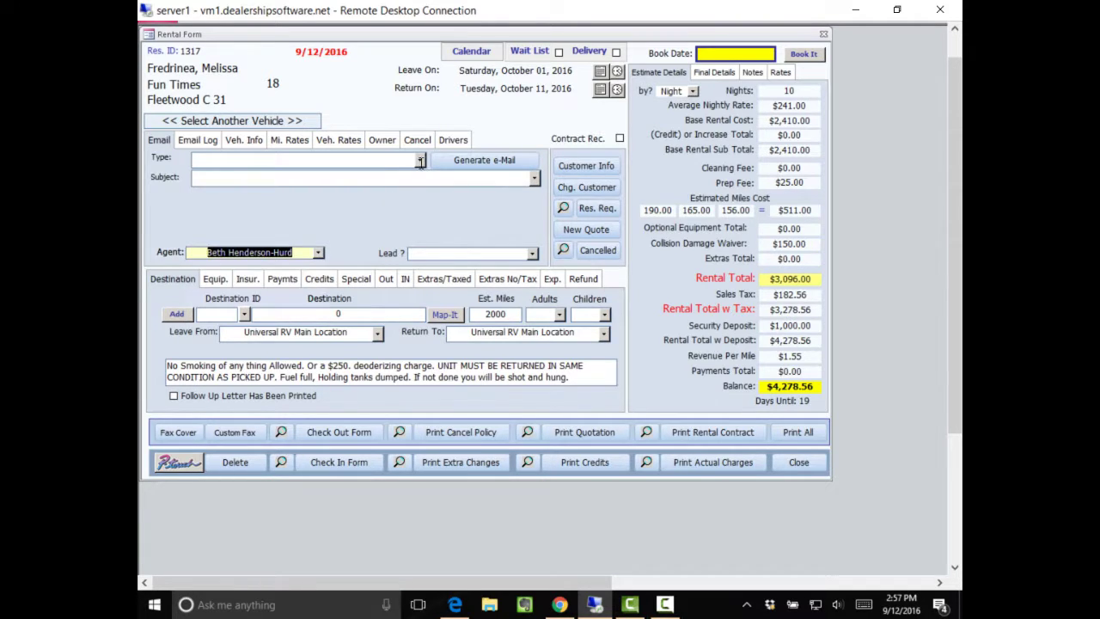
pyautogui.click(419, 159)
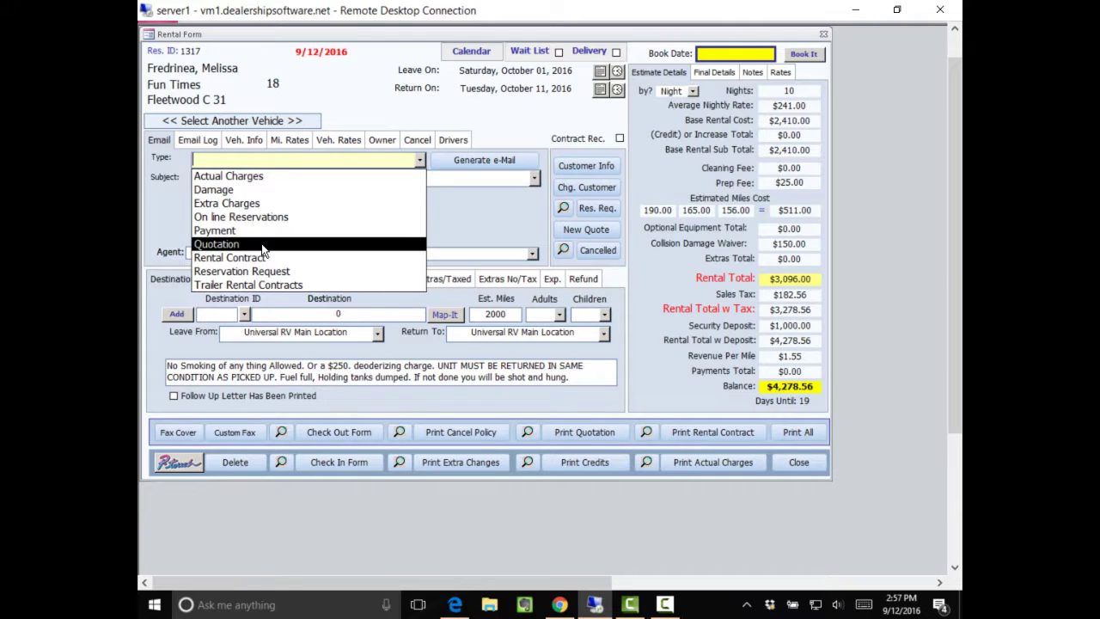
pyautogui.click(396, 244)
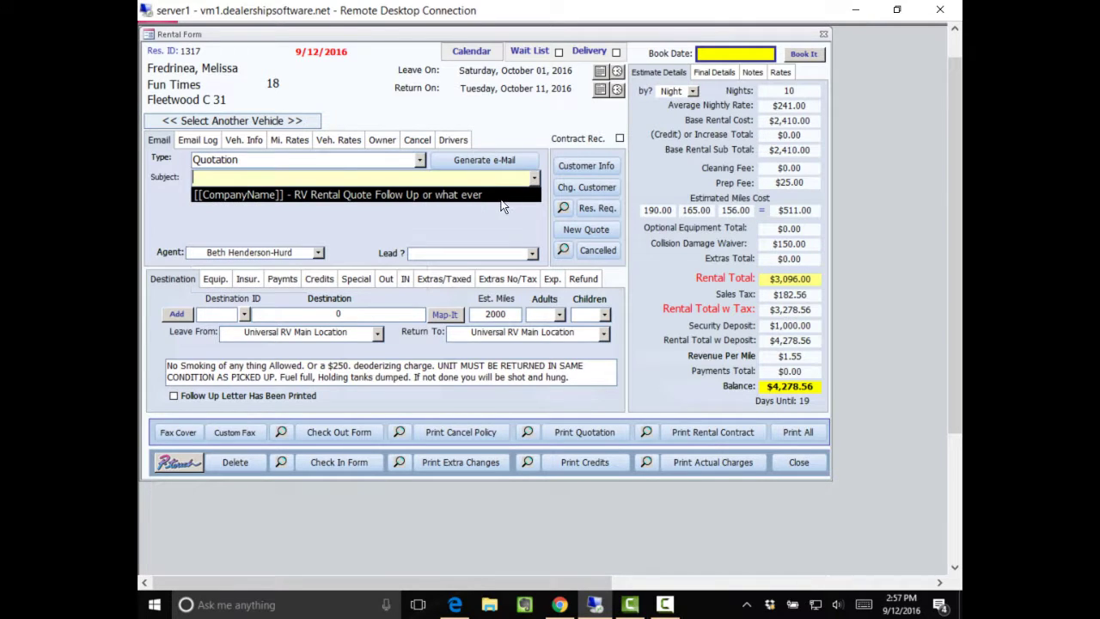
pyautogui.click(501, 195)
pyautogui.click(498, 165)
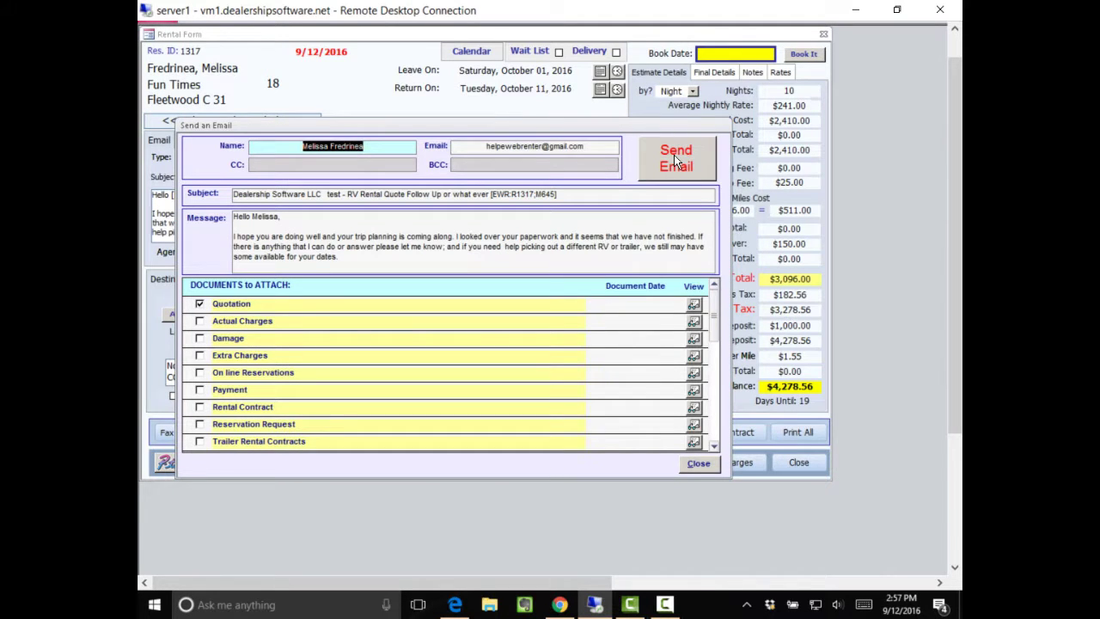
pyautogui.click(676, 161)
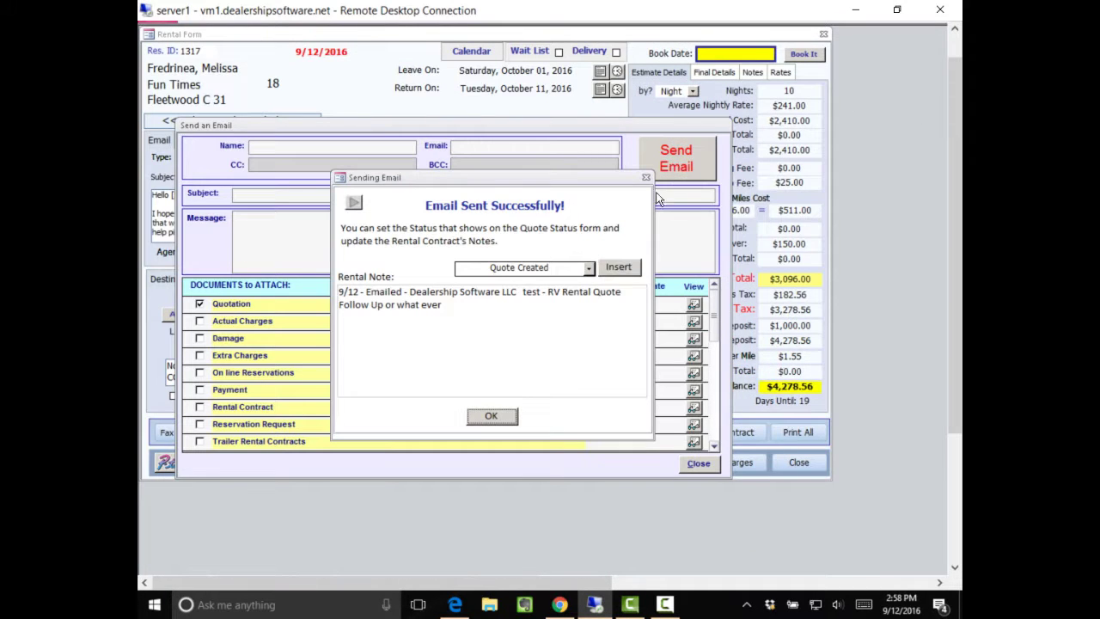
pyautogui.click(499, 416)
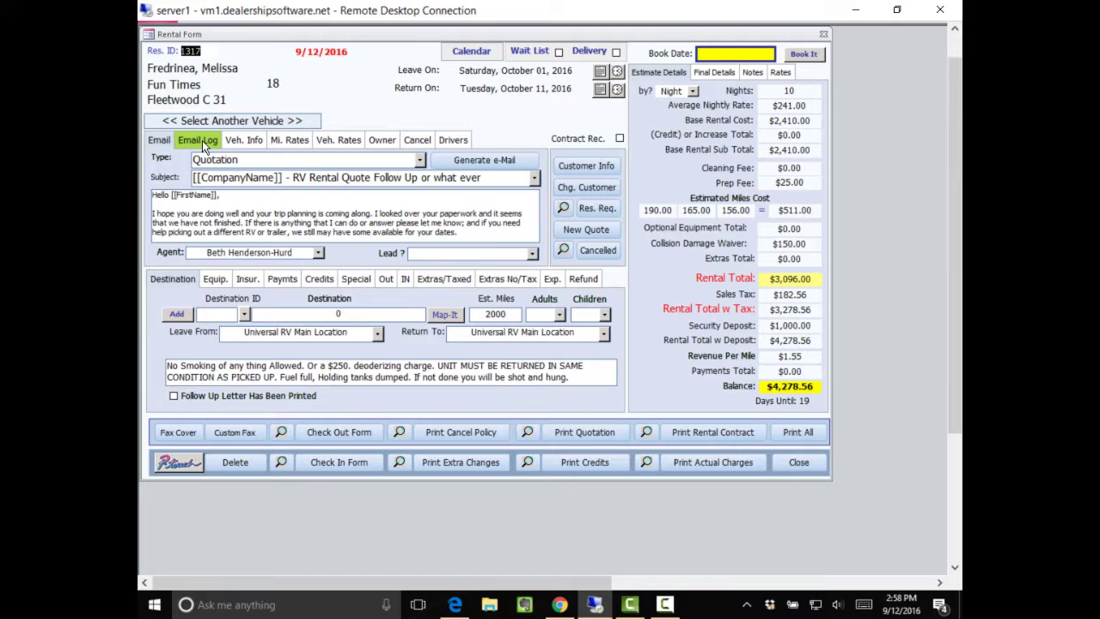
# Open the sent quotation email from the email log and read it in full.
pyautogui.click(202, 140)
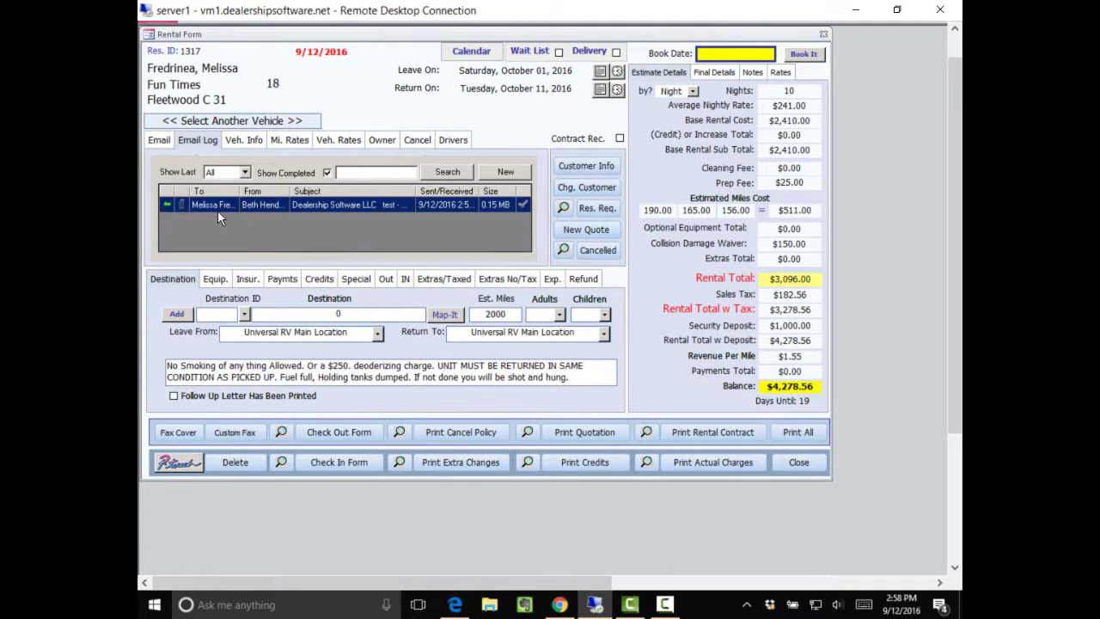
pyautogui.doubleClick(224, 234)
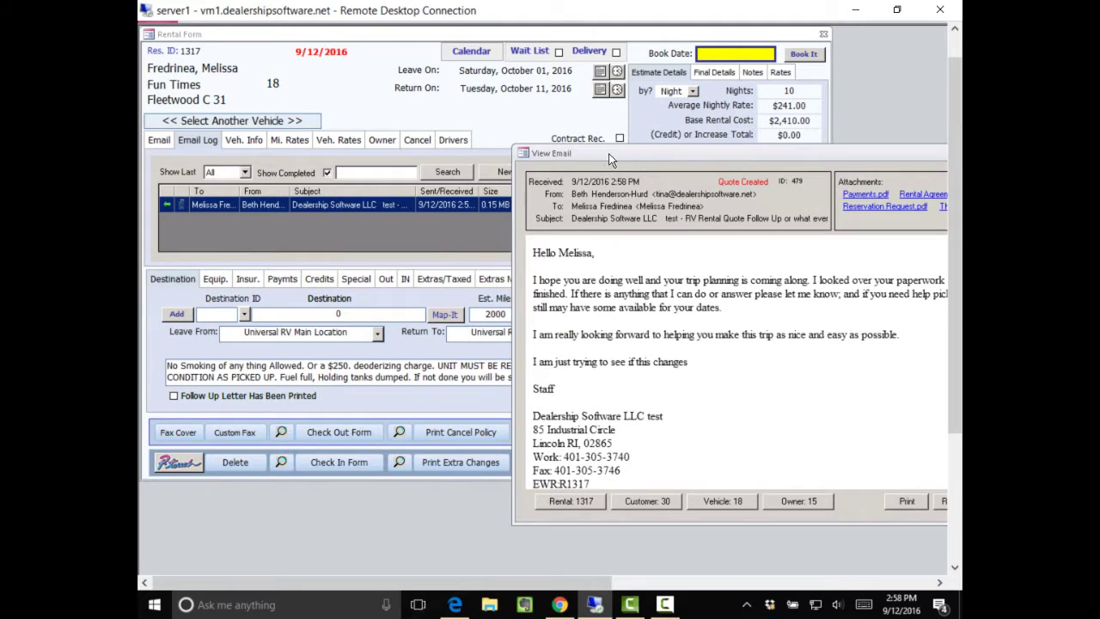
pyautogui.moveTo(622, 160); pyautogui.dragTo(491, 144)
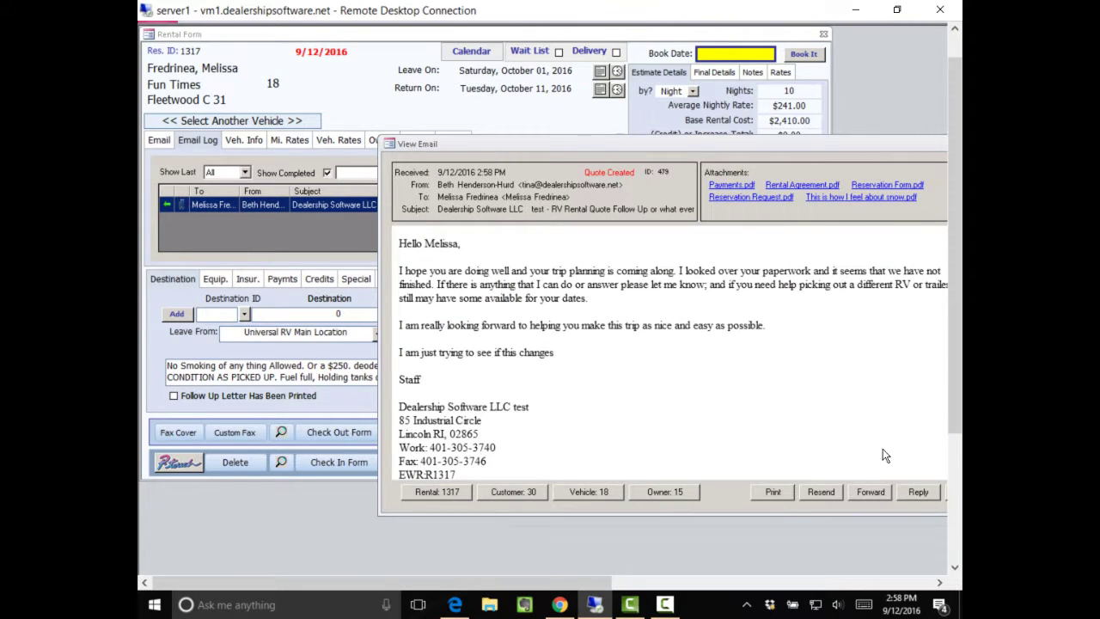
pyautogui.moveTo(714, 150); pyautogui.dragTo(550, 132)
pyautogui.click(801, 473)
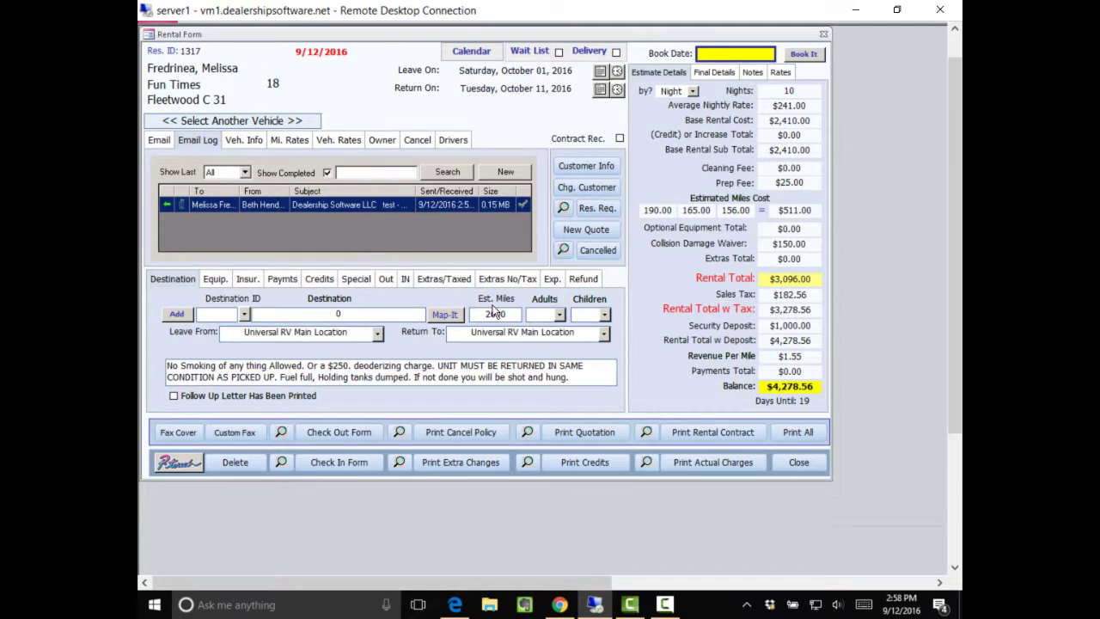
pyautogui.click(159, 139)
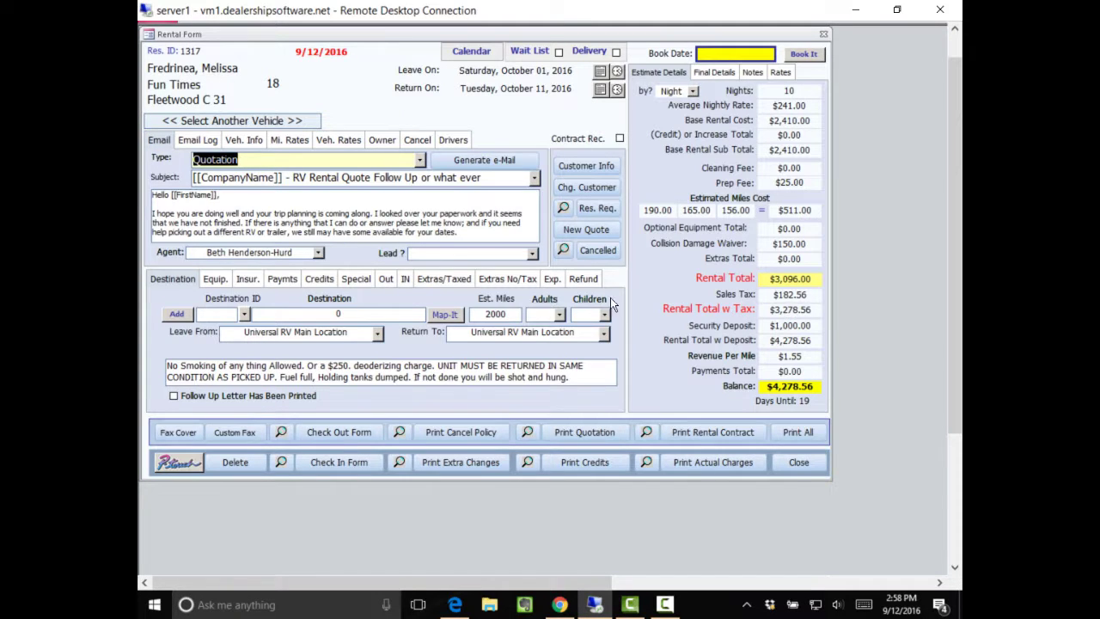
# Close the rental form, find quote 1317 among Quoted rentals, and book it.
pyautogui.click(797, 463)
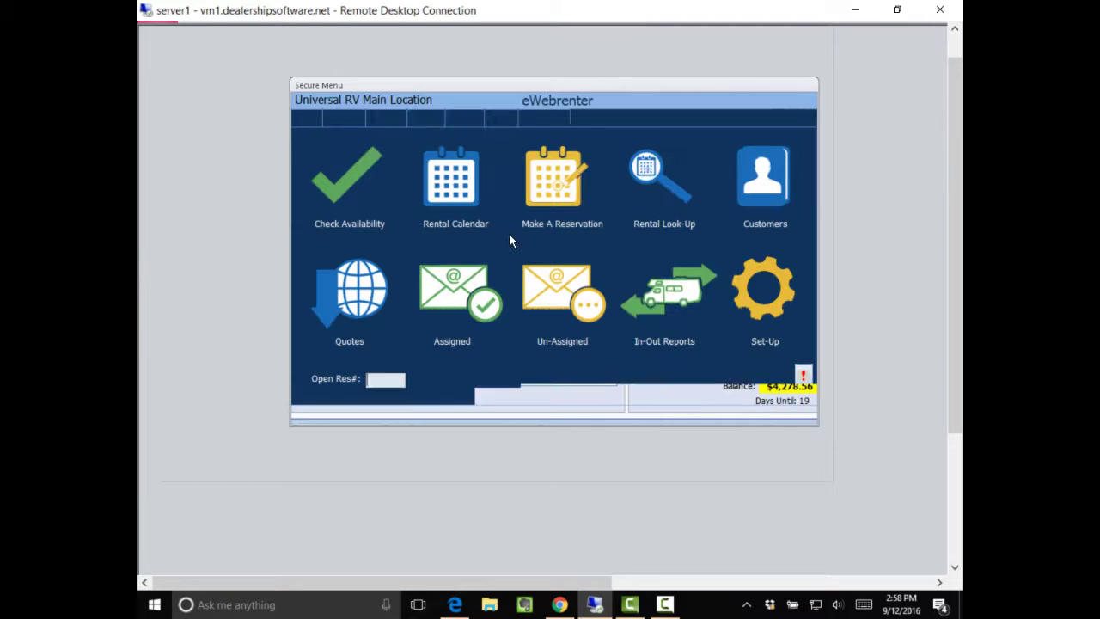
pyautogui.click(638, 175)
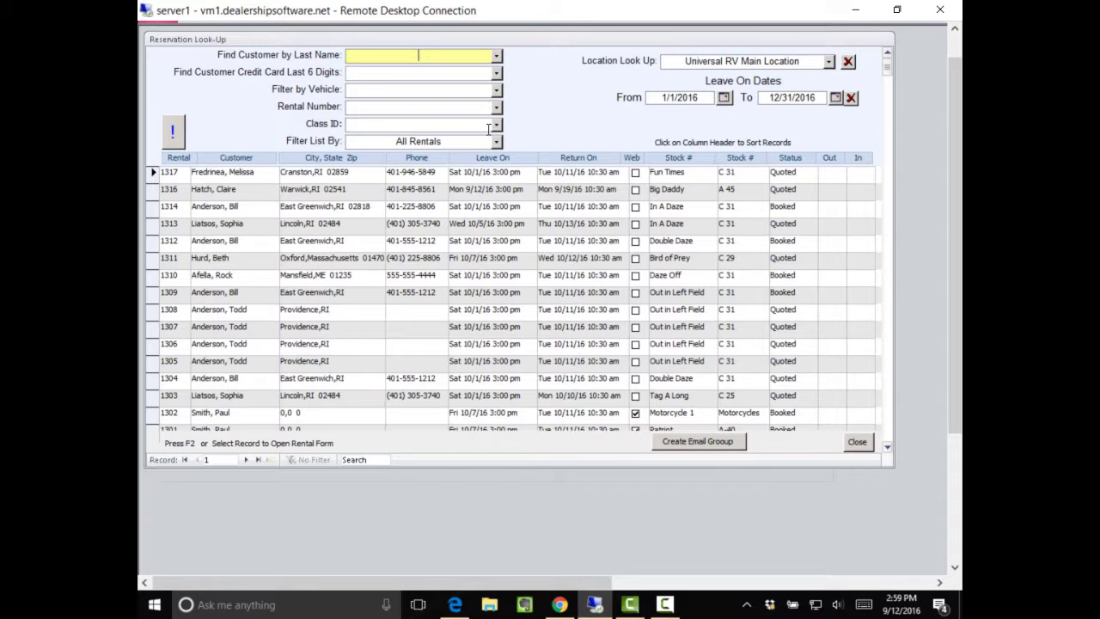
pyautogui.click(496, 141)
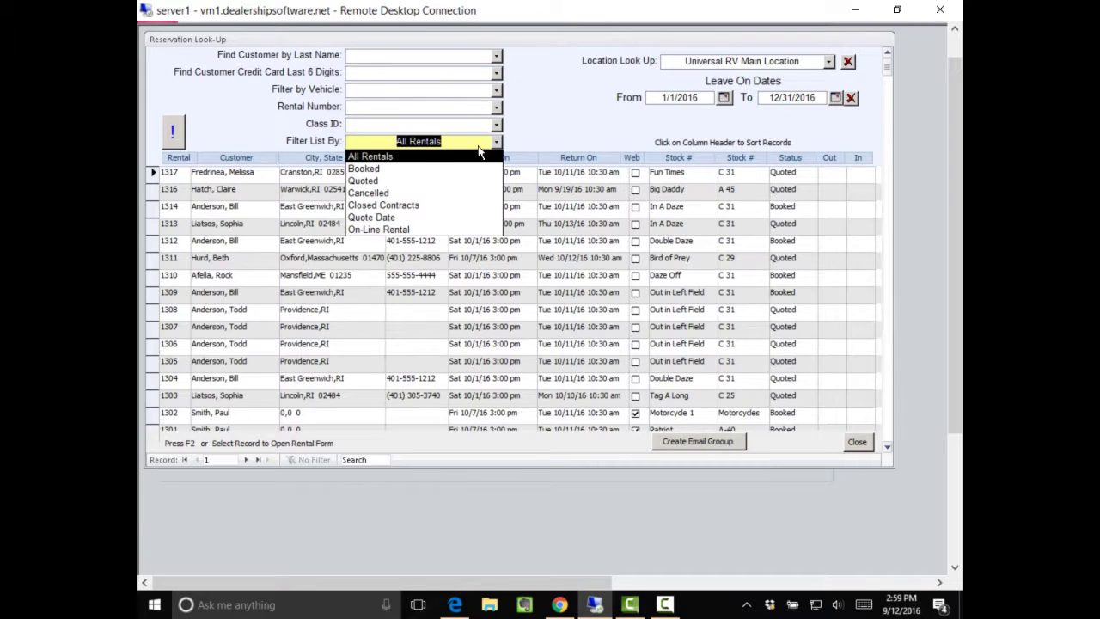
pyautogui.click(385, 181)
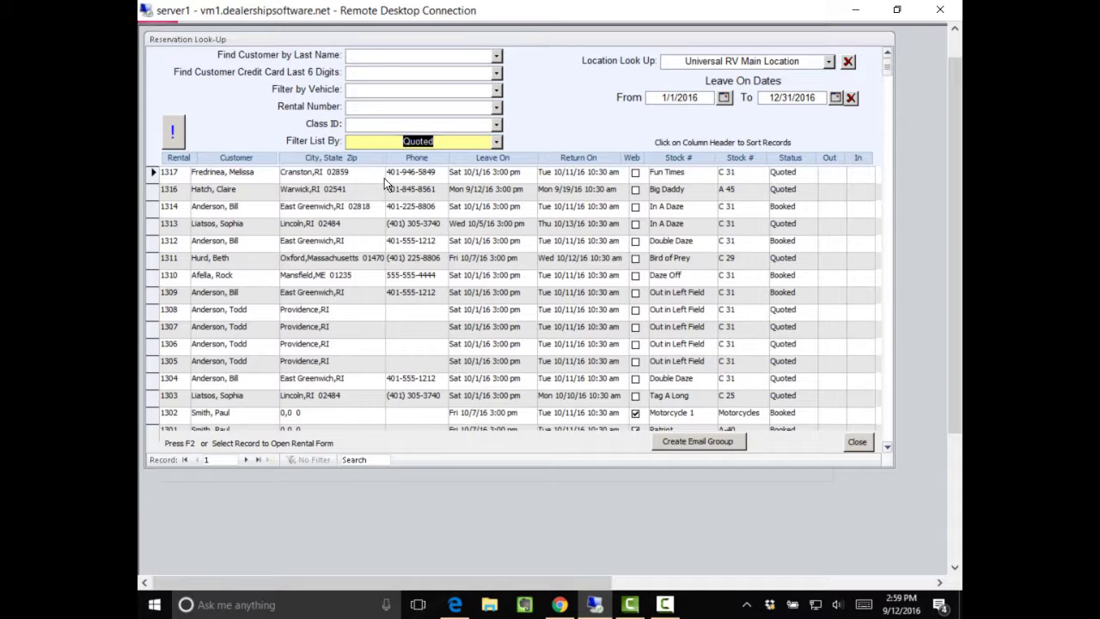
pyautogui.click(261, 173)
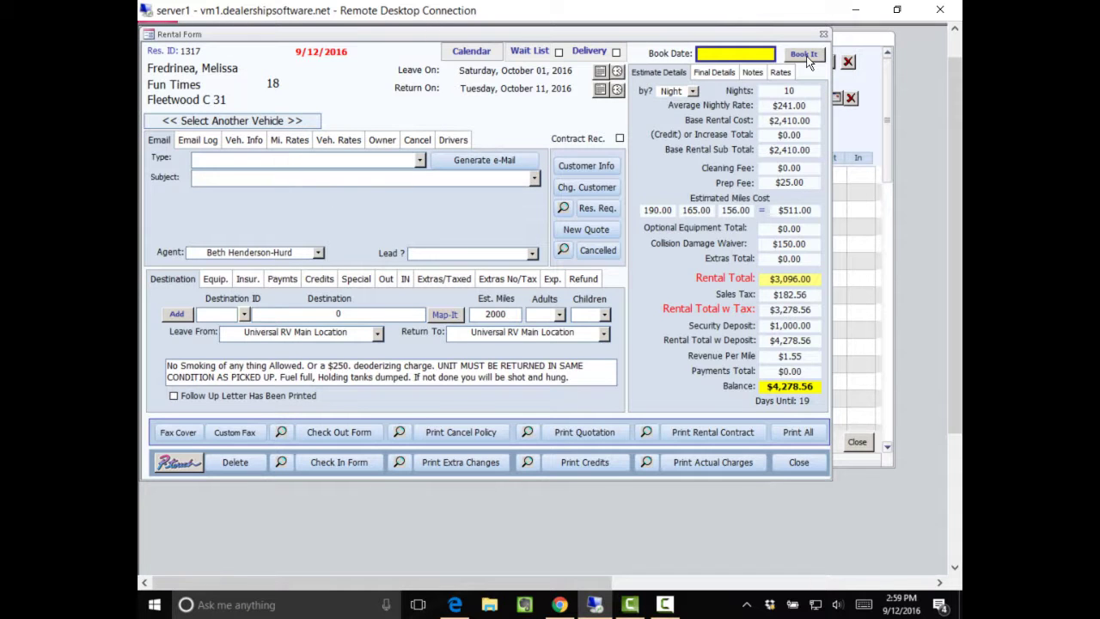
pyautogui.click(803, 54)
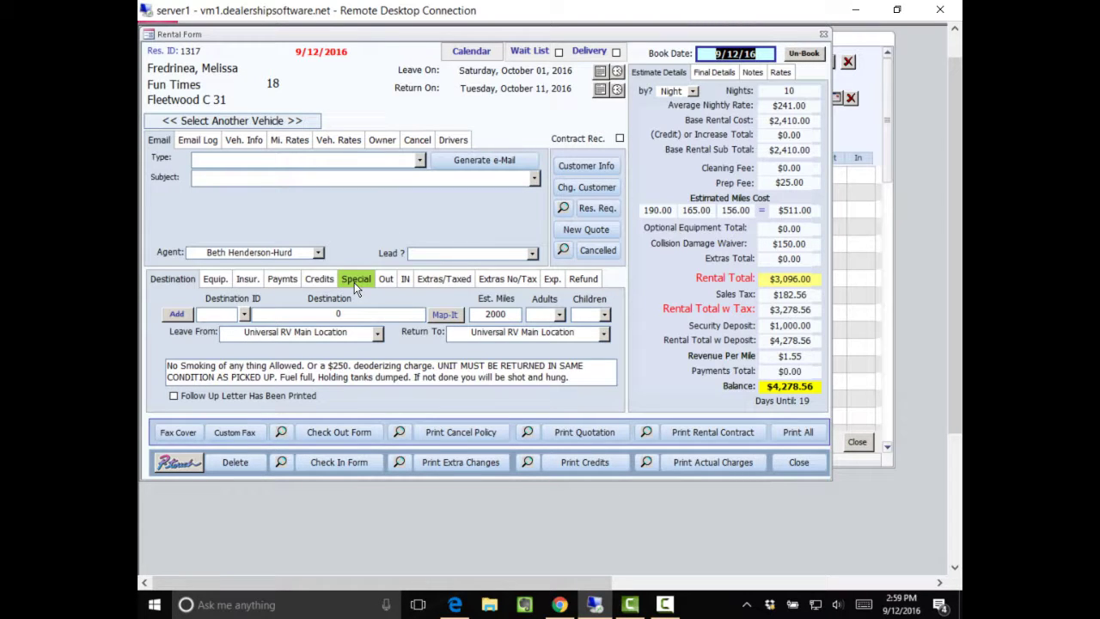
# Record a $1,000.00 Charged CC payment dated 9/12/2016 on the customer's Visa card.
pyautogui.click(287, 281)
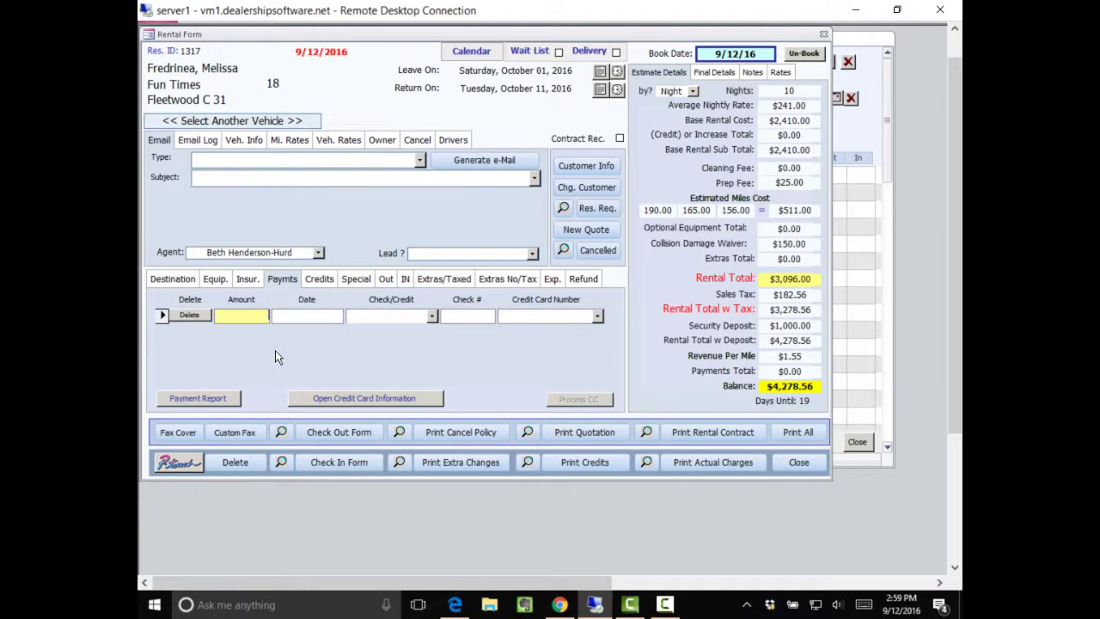
pyautogui.write('1,000')
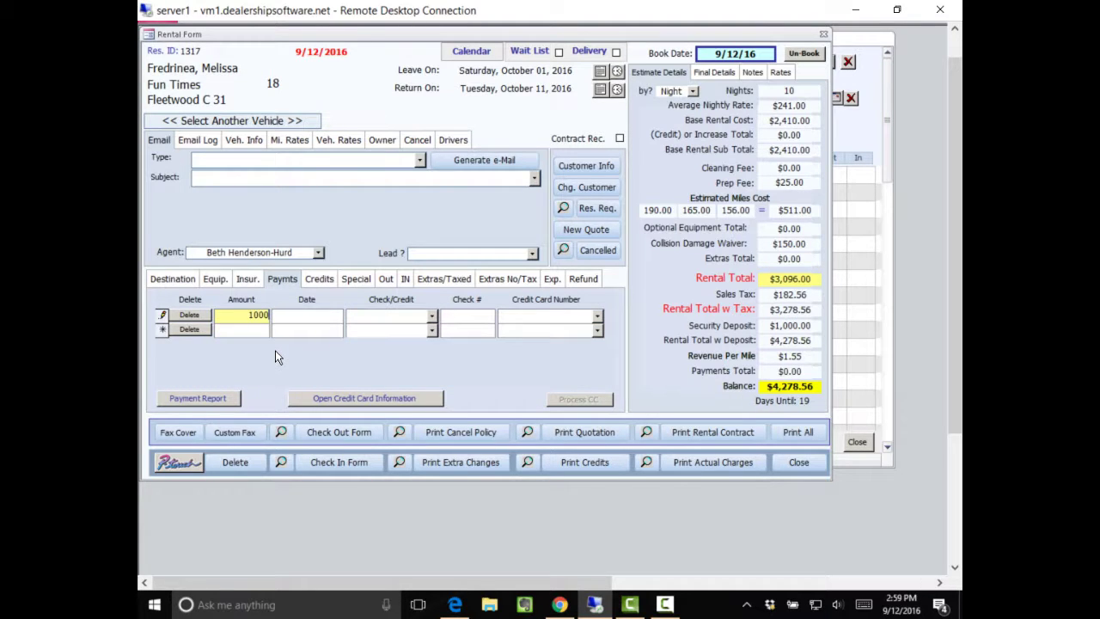
pyautogui.write('.00')
pyautogui.press('Tab')
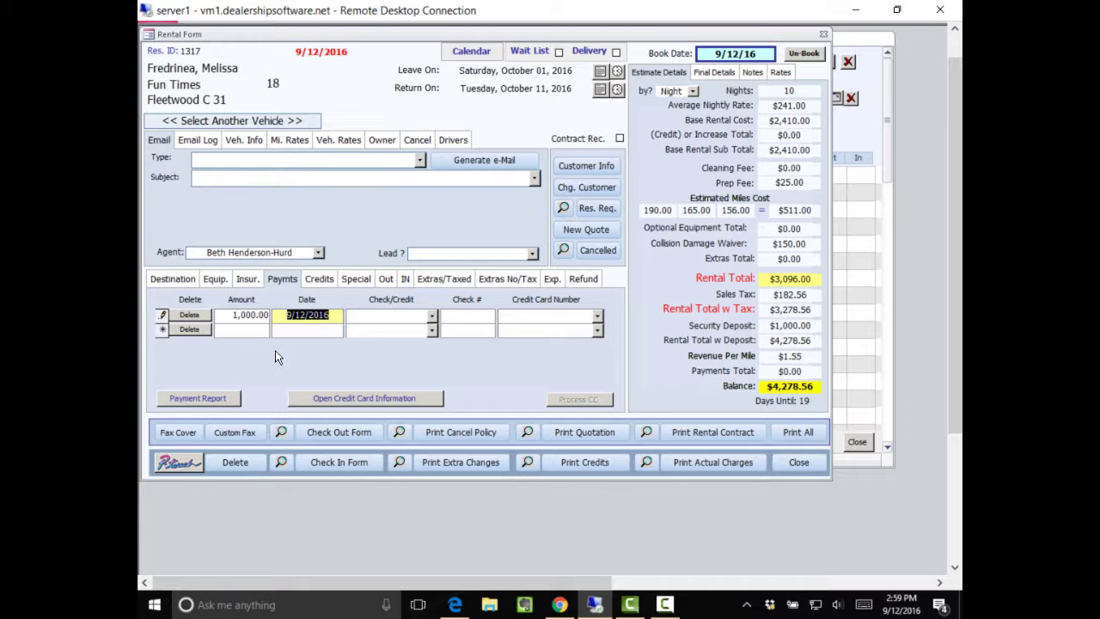
pyautogui.press('Tab')
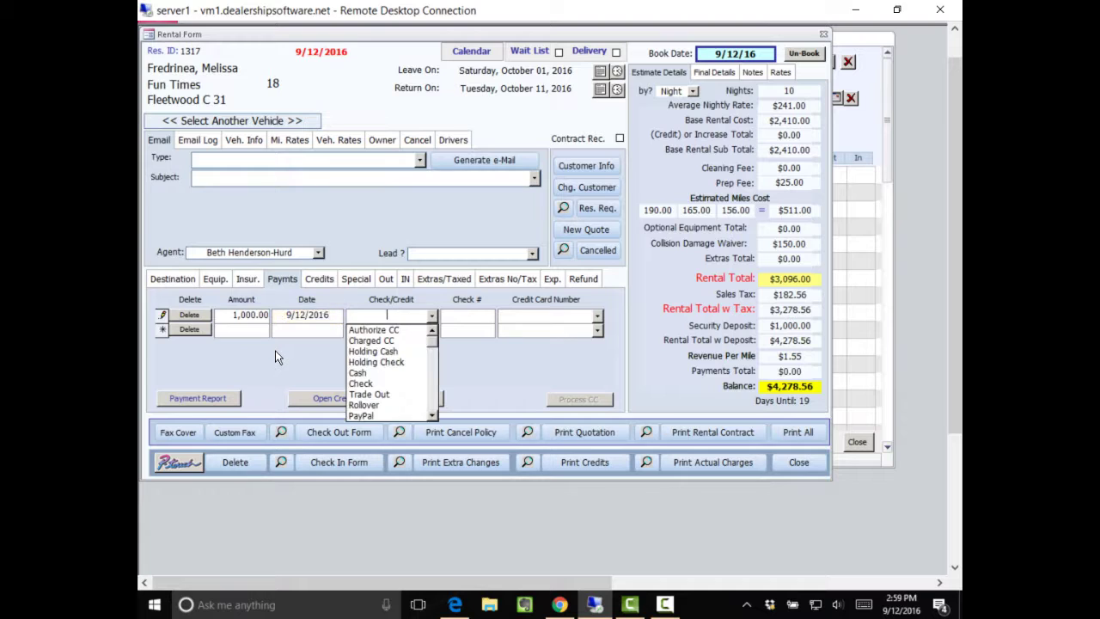
pyautogui.click(363, 341)
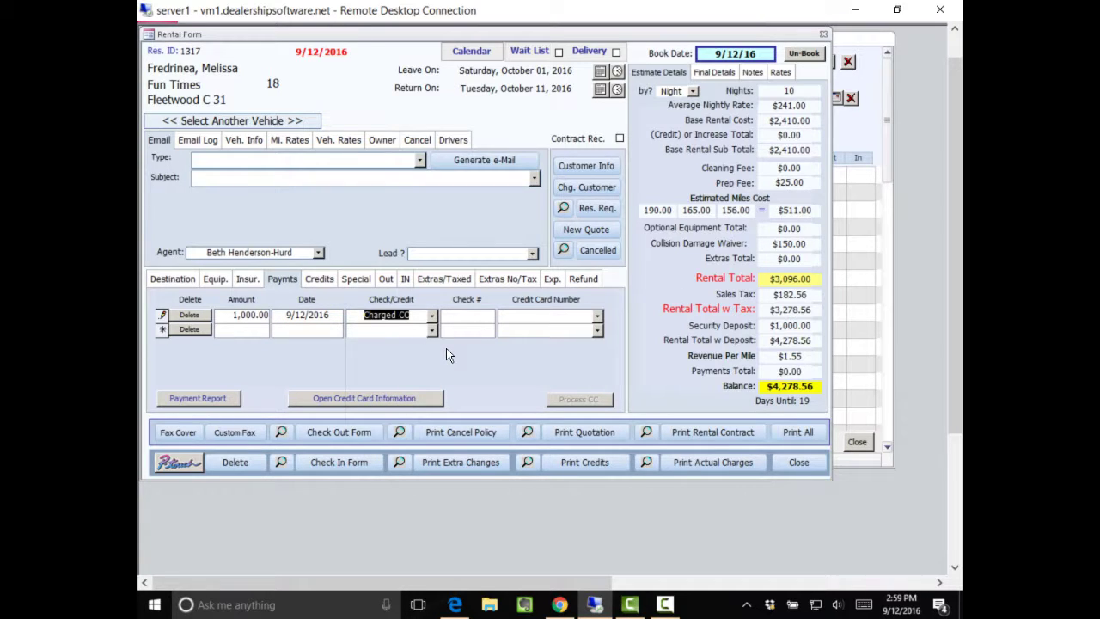
pyautogui.press('Tab')
pyautogui.press('Tab')
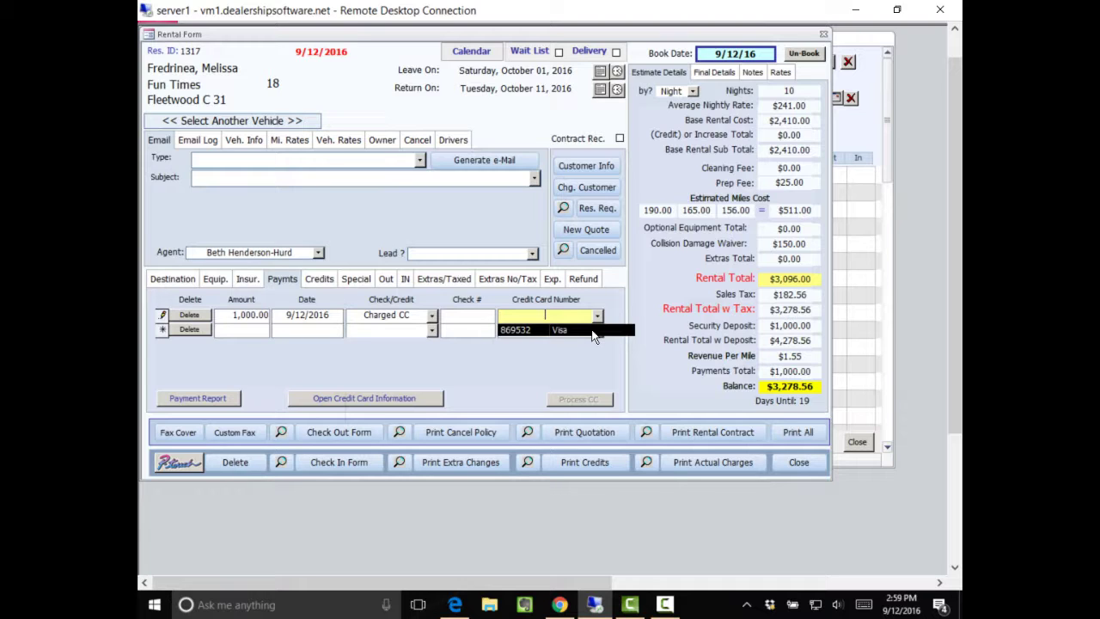
pyautogui.press('Return')
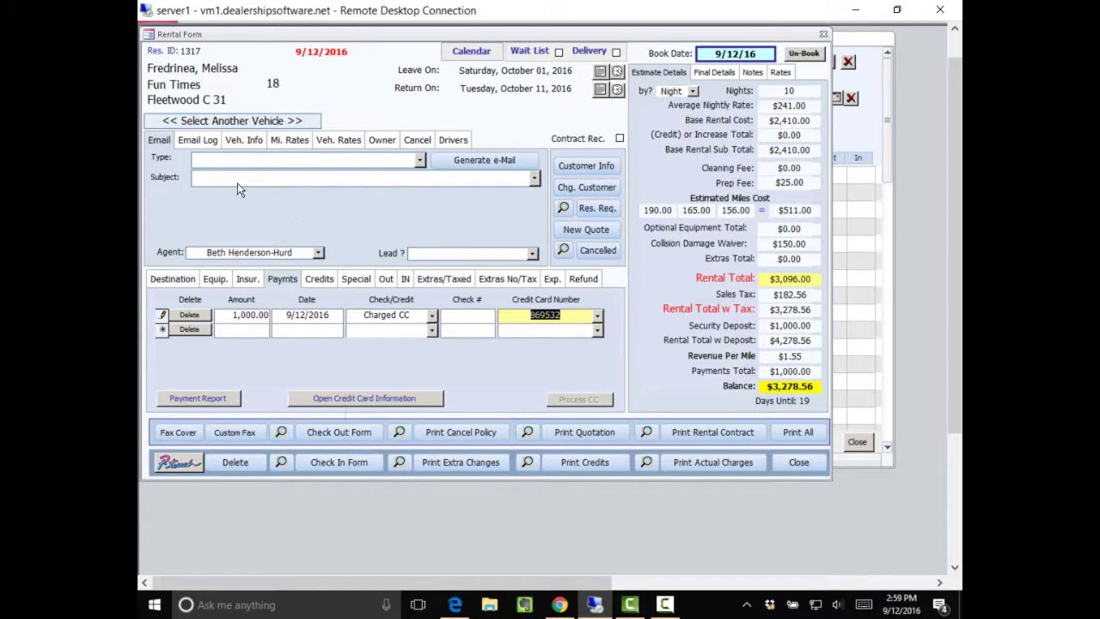
# Generate a Rental Contract email with the Please Sign and Return subject, then close both forms.
pyautogui.click(258, 159)
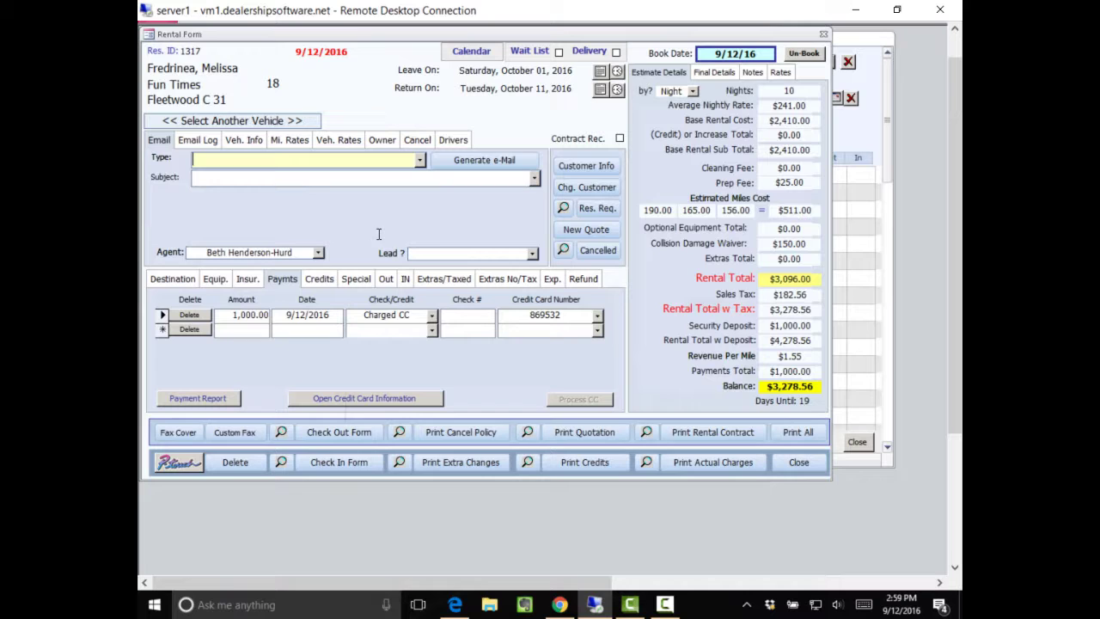
pyautogui.click(420, 160)
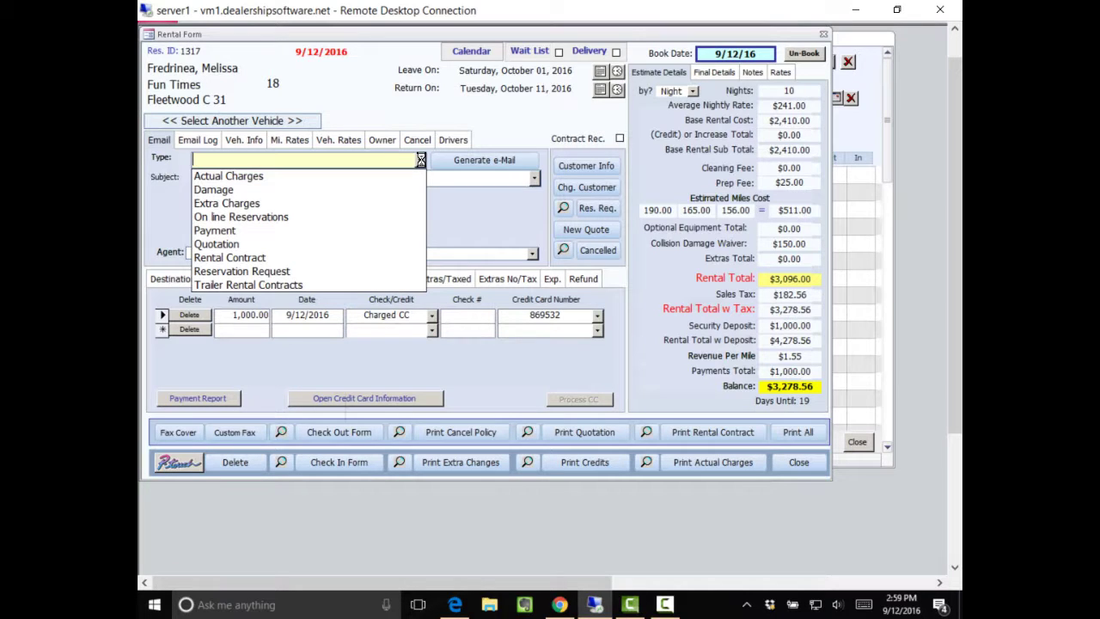
pyautogui.click(292, 258)
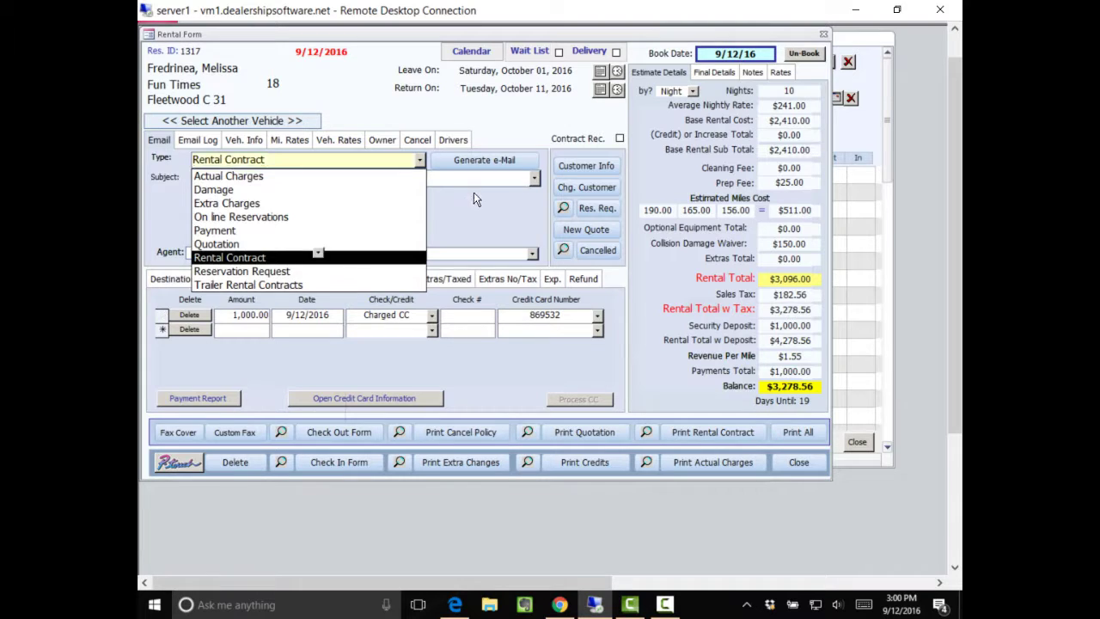
pyautogui.click(419, 214)
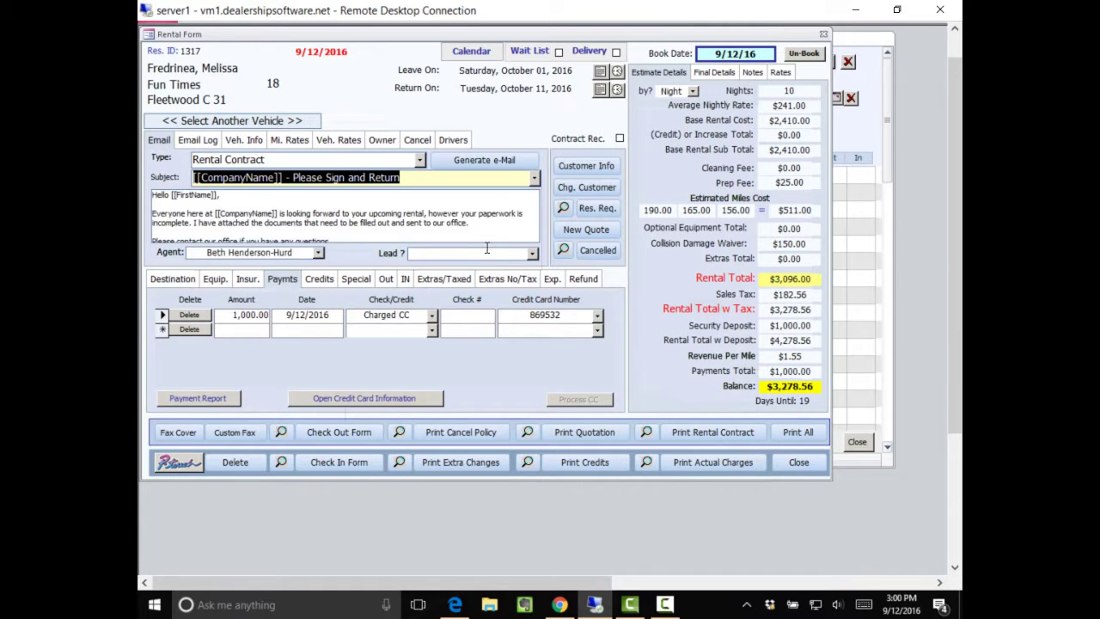
pyautogui.click(503, 165)
pyautogui.click(798, 464)
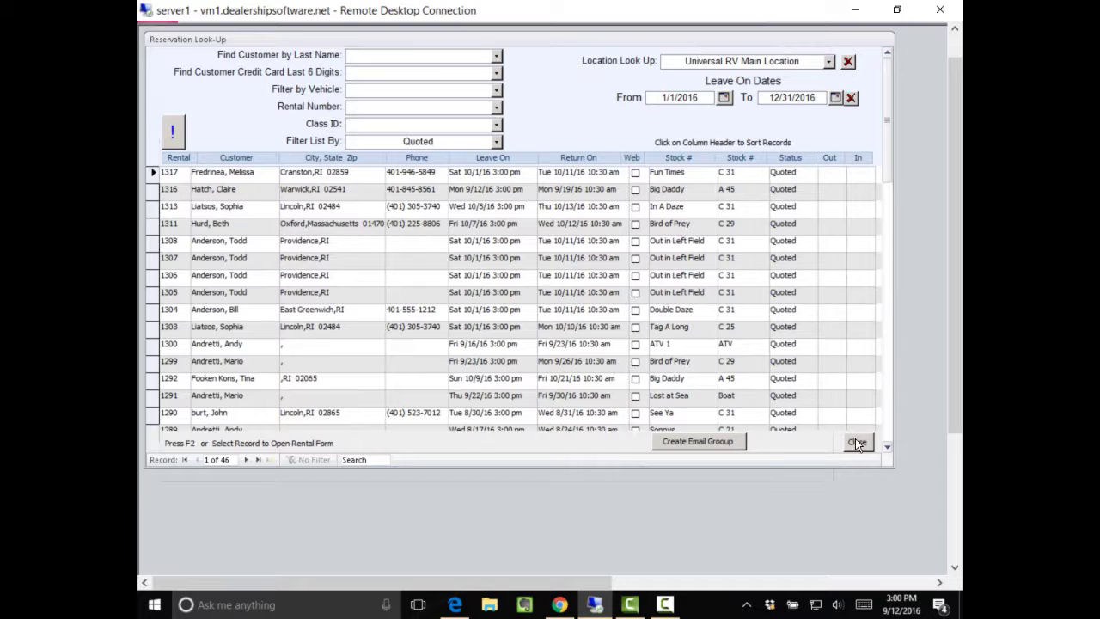
pyautogui.click(857, 442)
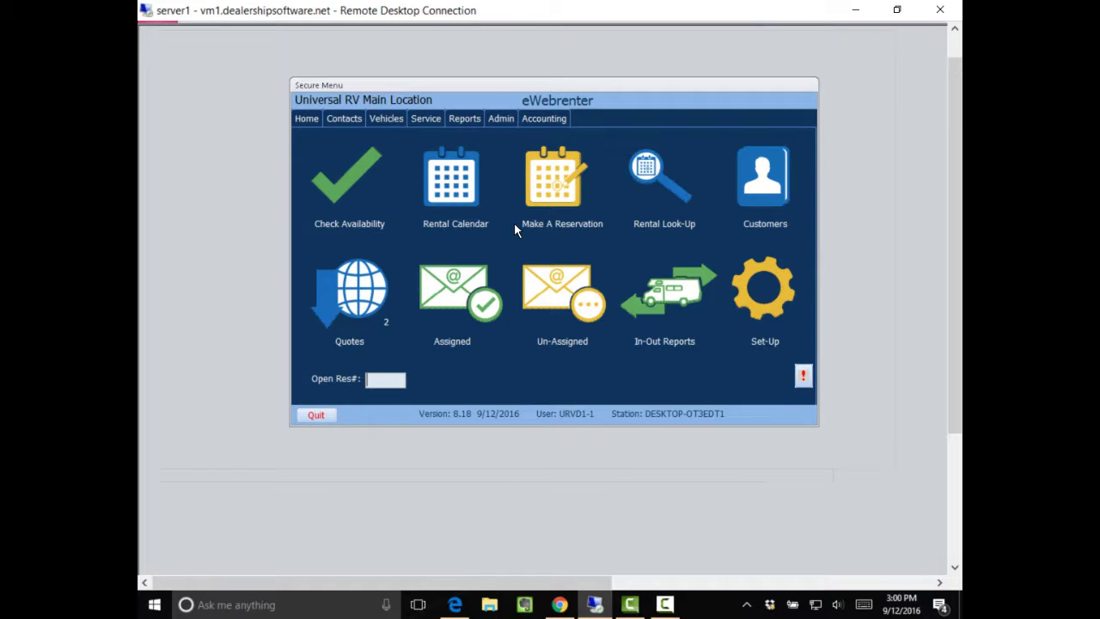